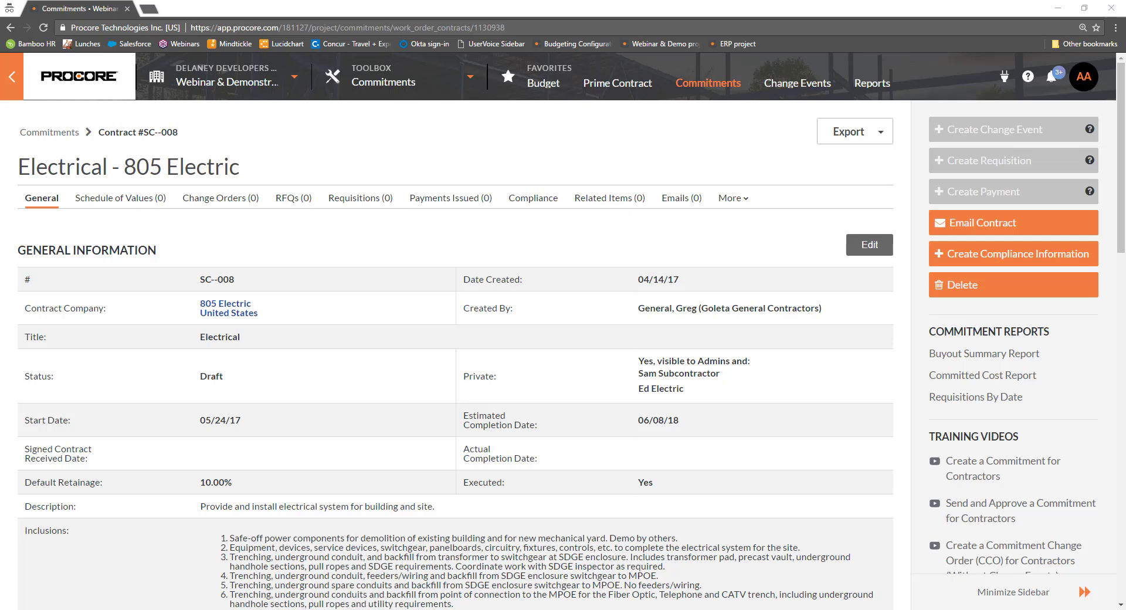
Step: Enable Sign with DocuSign on SC--008, set status to Out For Signature, and hand off to DocuSign
click(870, 248)
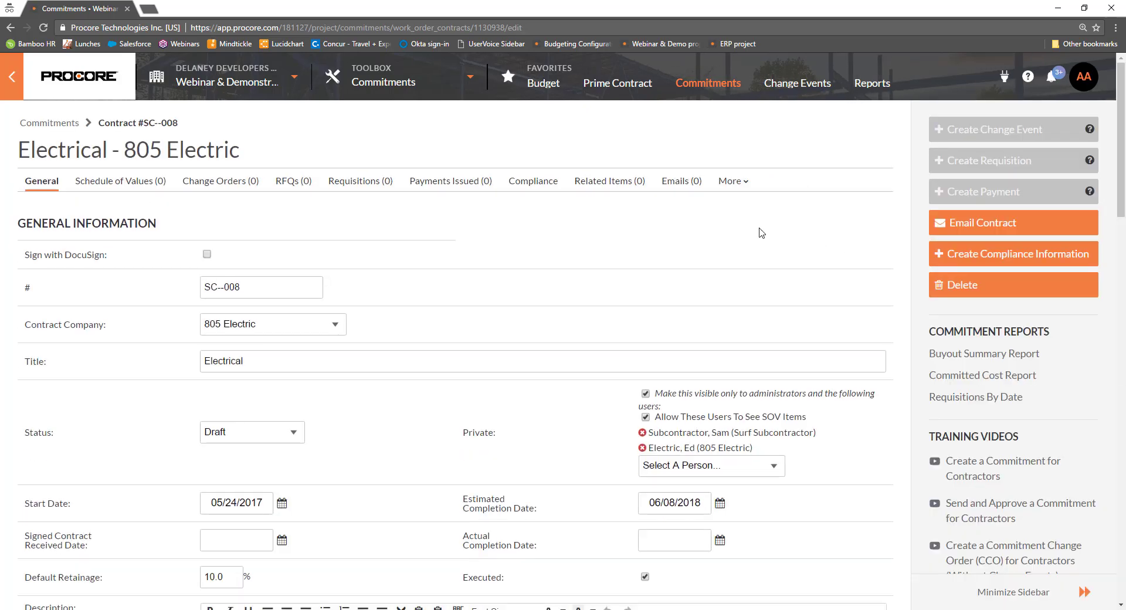
click(182, 261)
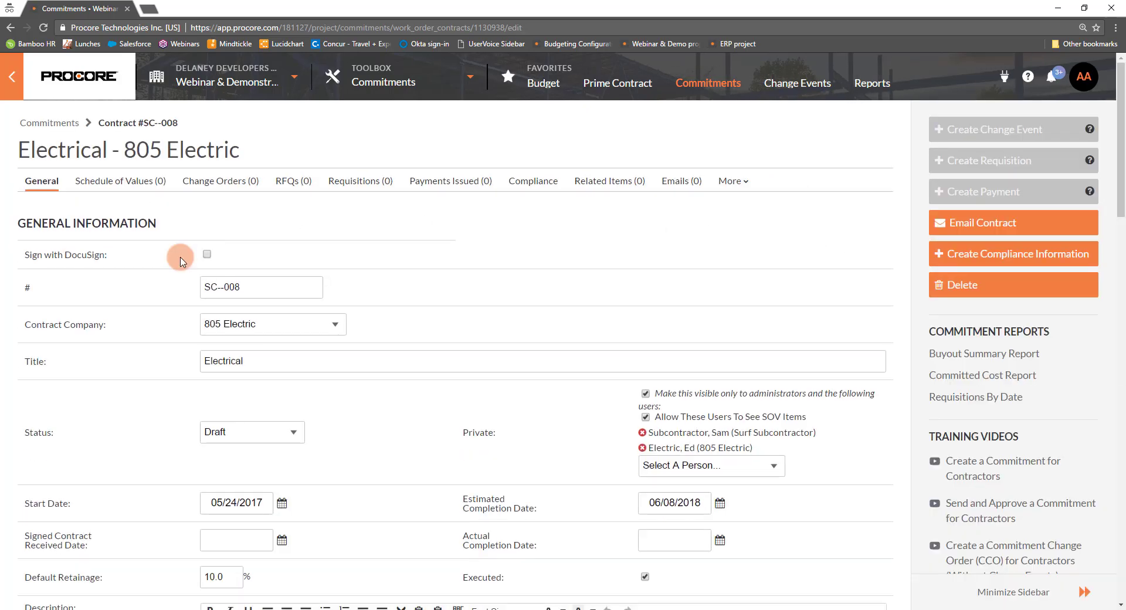
click(206, 255)
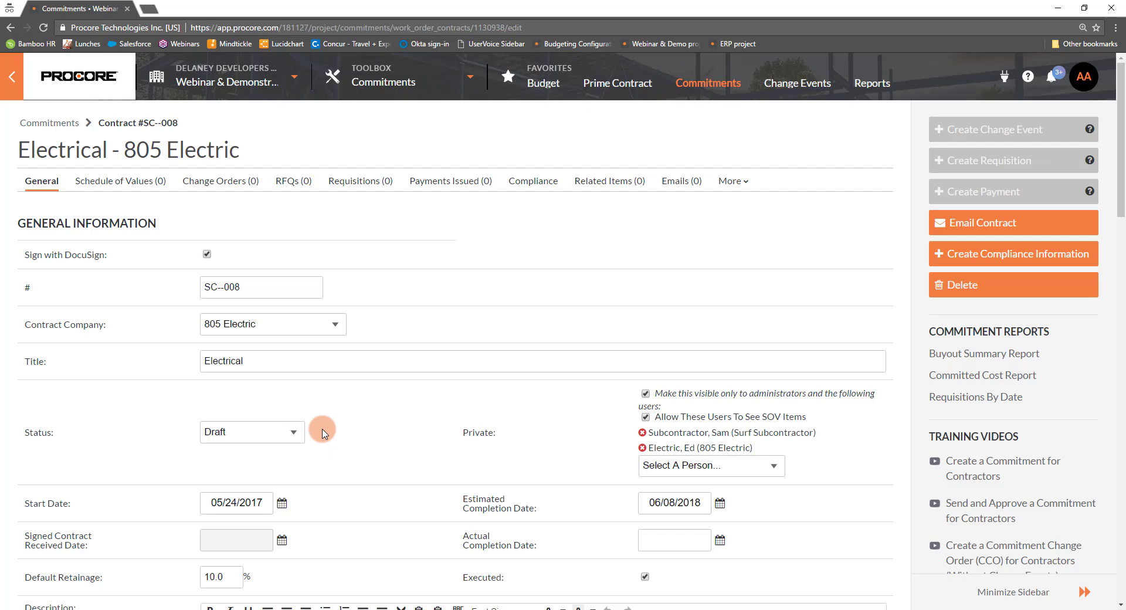
click(293, 432)
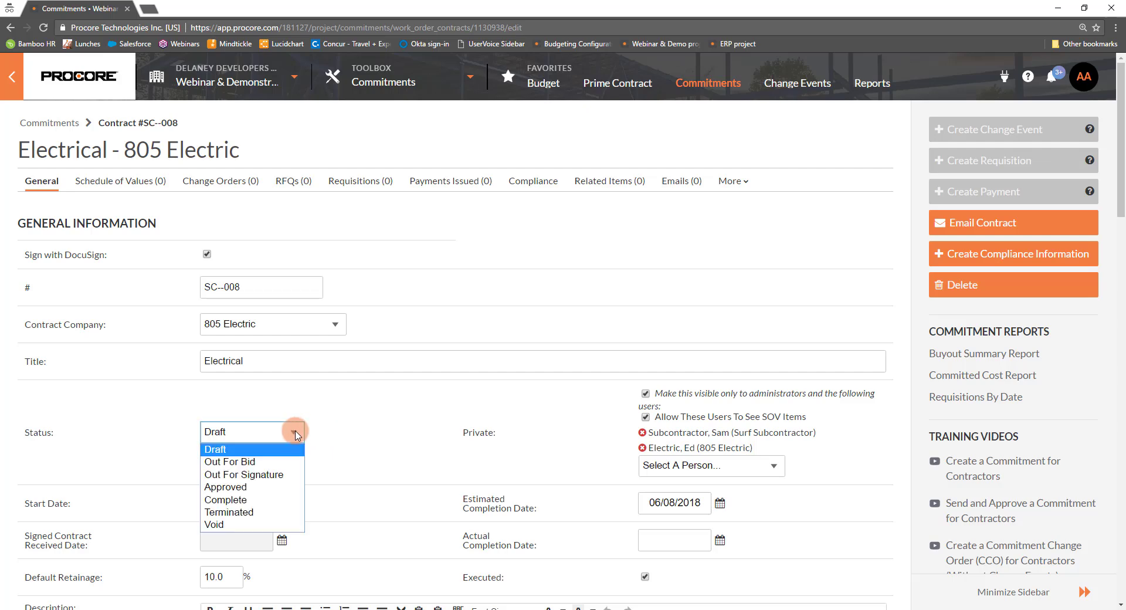
click(281, 475)
scroll(319, 440, down, 20)
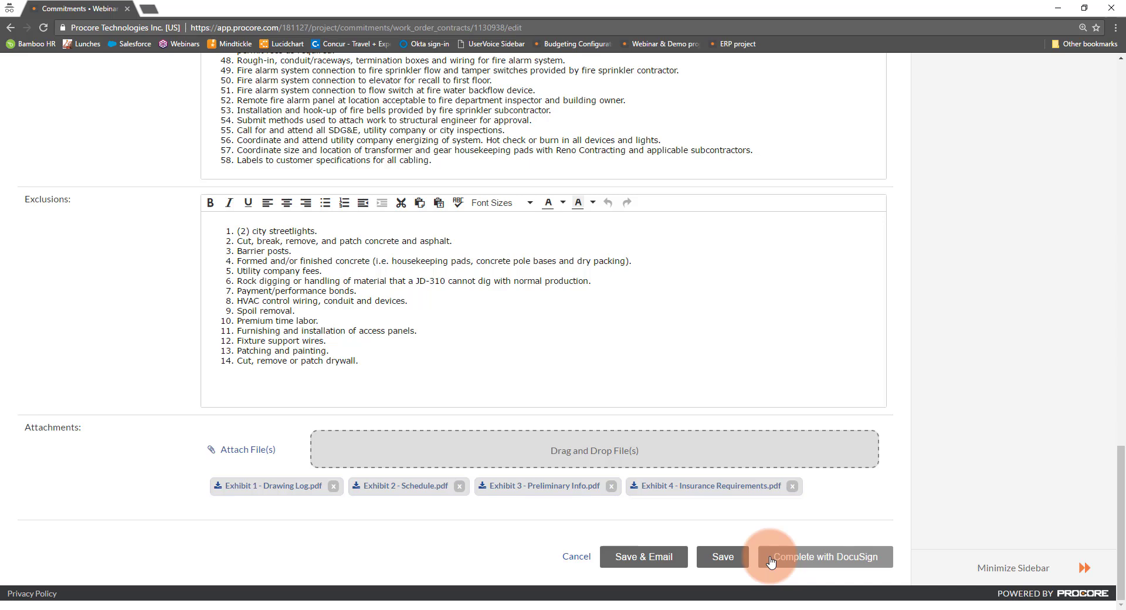
click(771, 562)
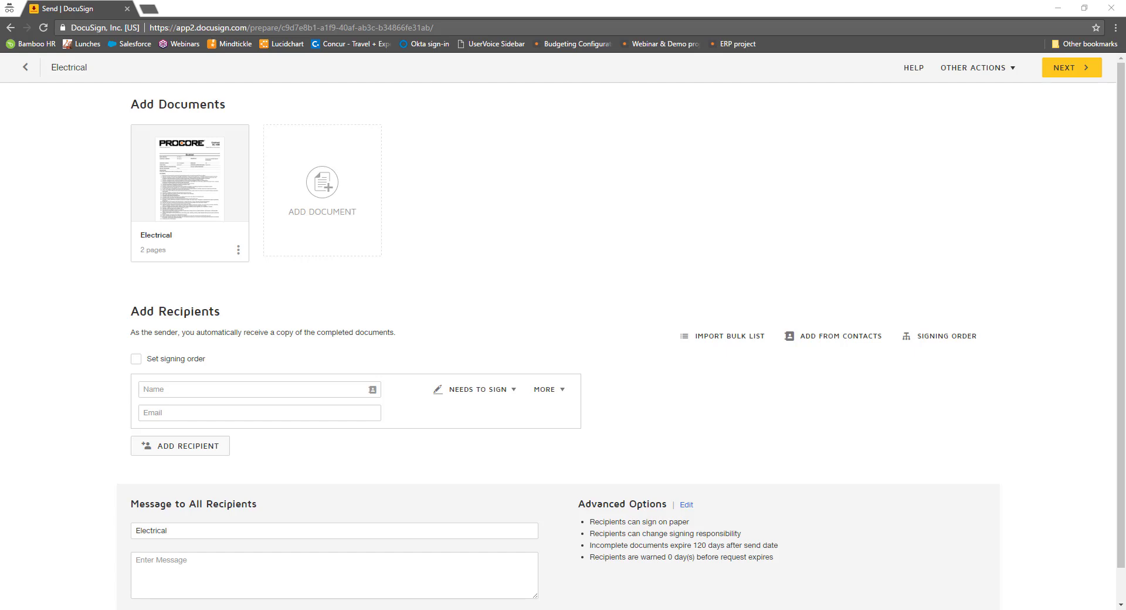
Step: Apply the Procore Subcontract template to the Electrical document
click(239, 251)
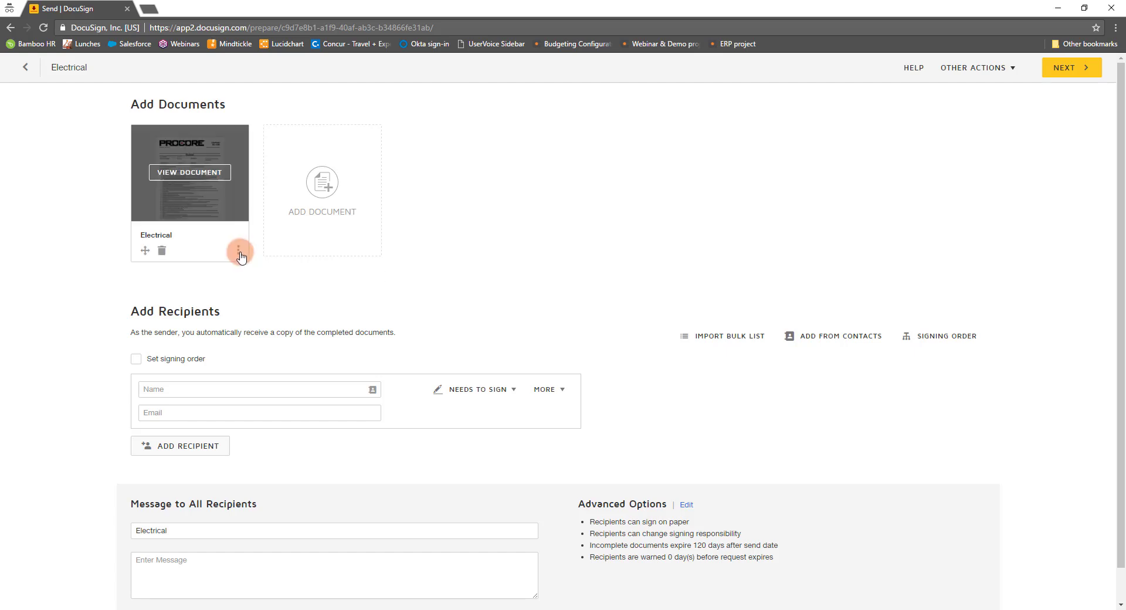
click(193, 277)
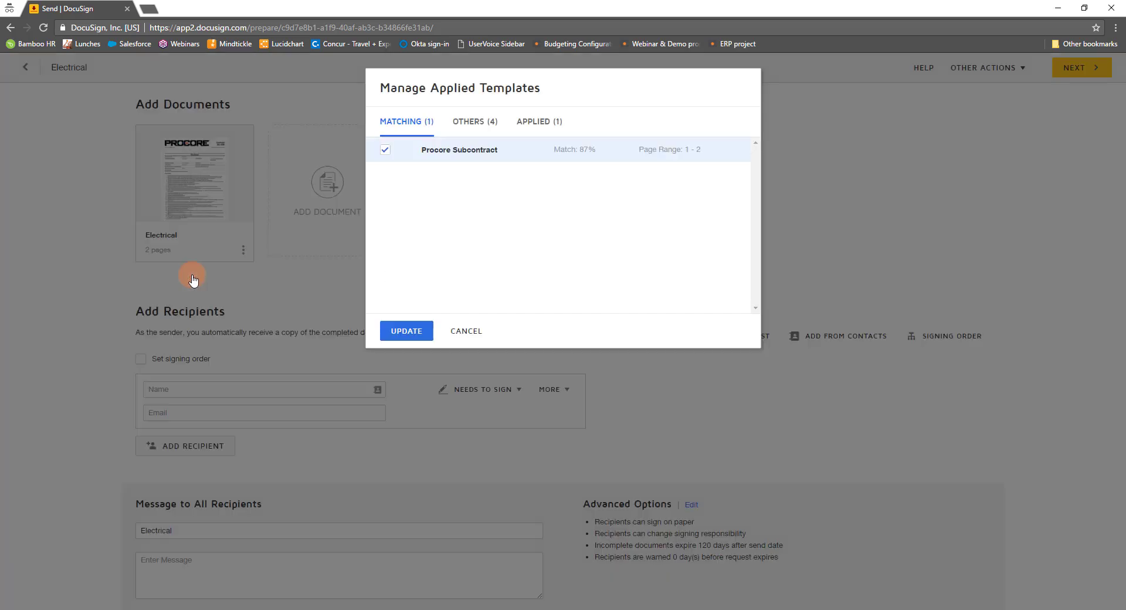
click(390, 332)
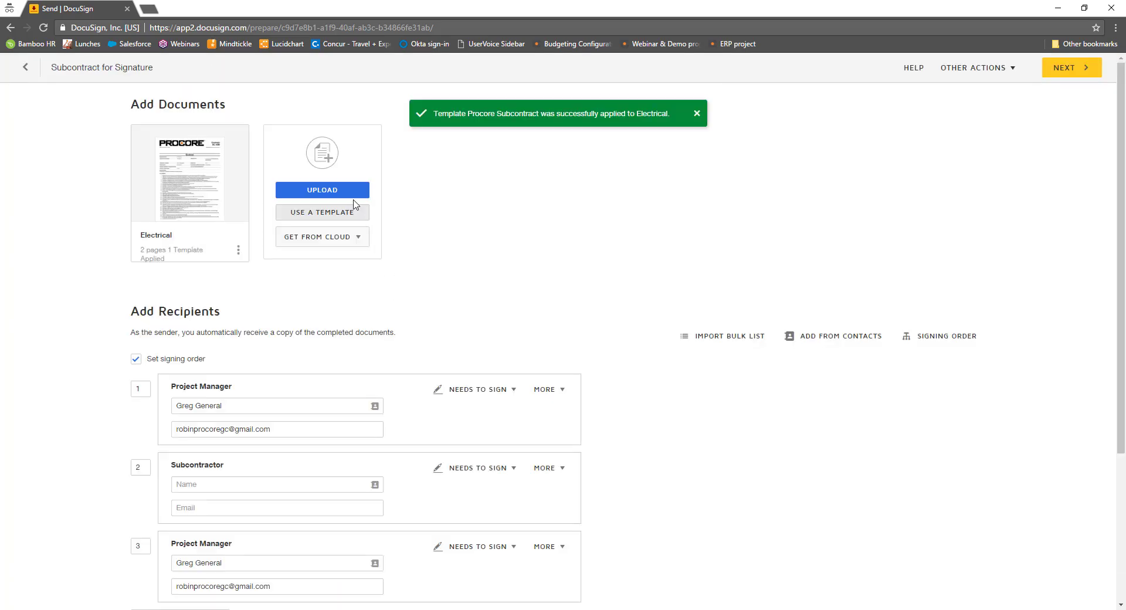
click(353, 198)
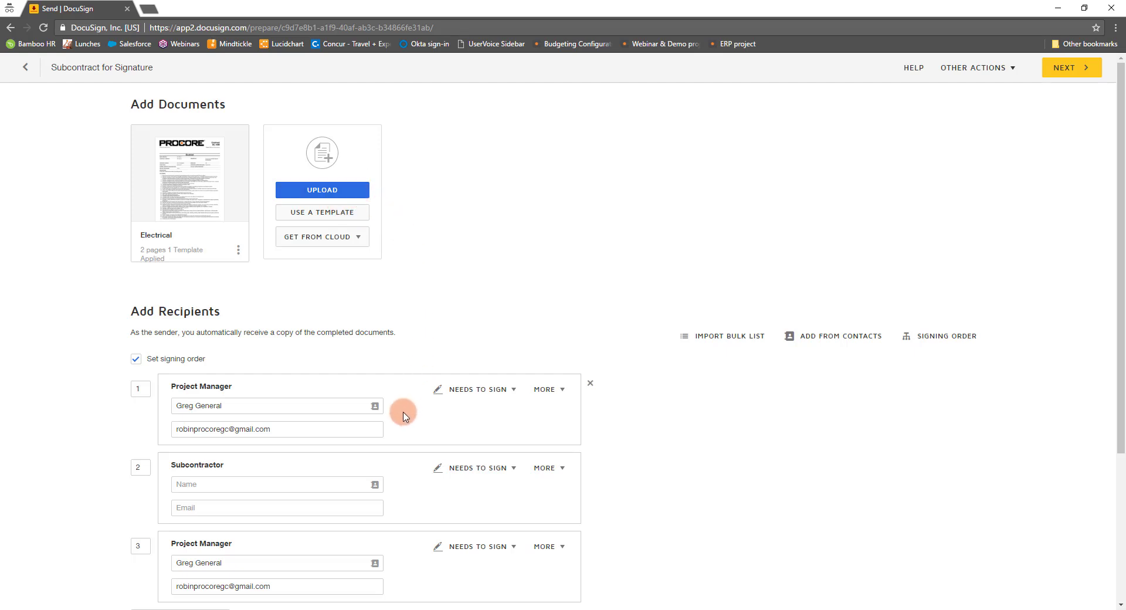
Step: Enter the subcontractor signer's name from the suggested contact, then continue to field placement
click(309, 484)
text(Sam)
click(329, 502)
scroll(596, 507, down, 4)
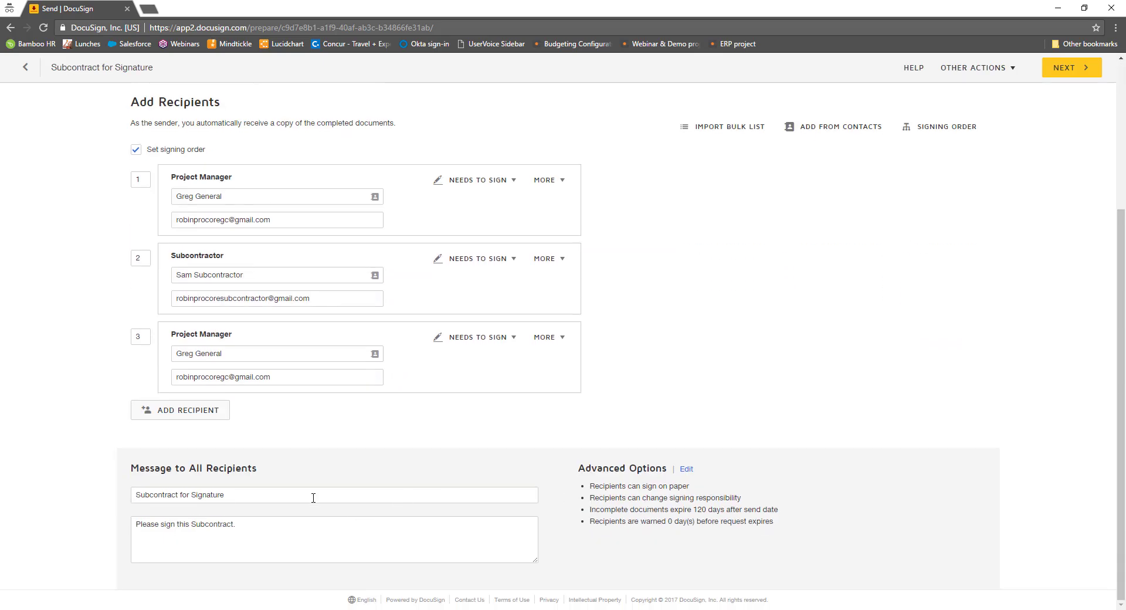
click(313, 494)
click(1066, 75)
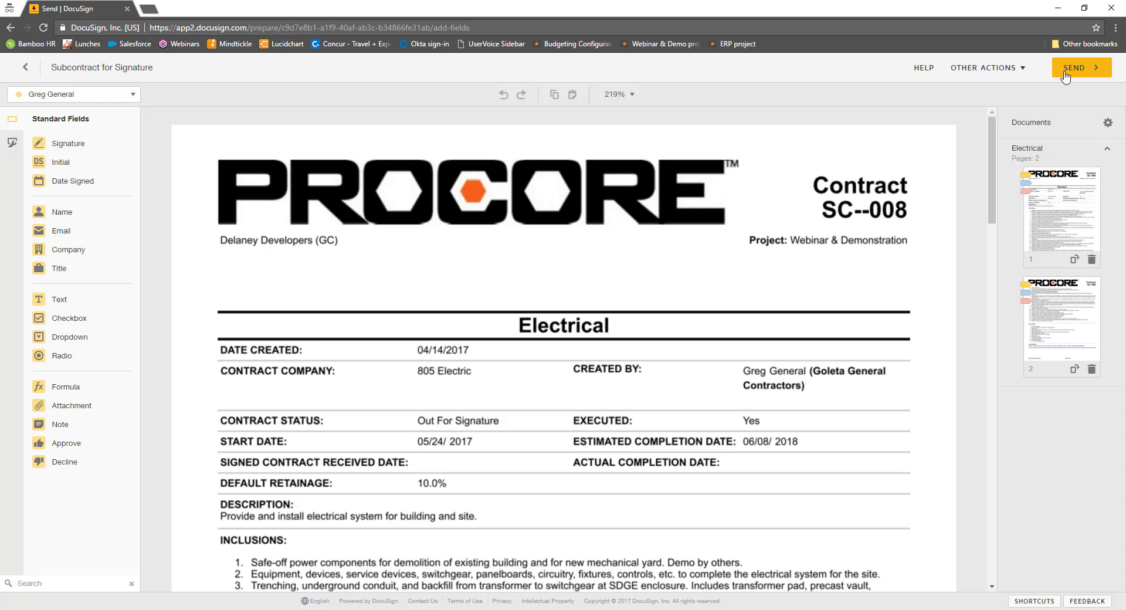
Step: Review each signer's initial, signature and date fields, then send the envelope
drag(992, 165, 985, 499)
click(132, 96)
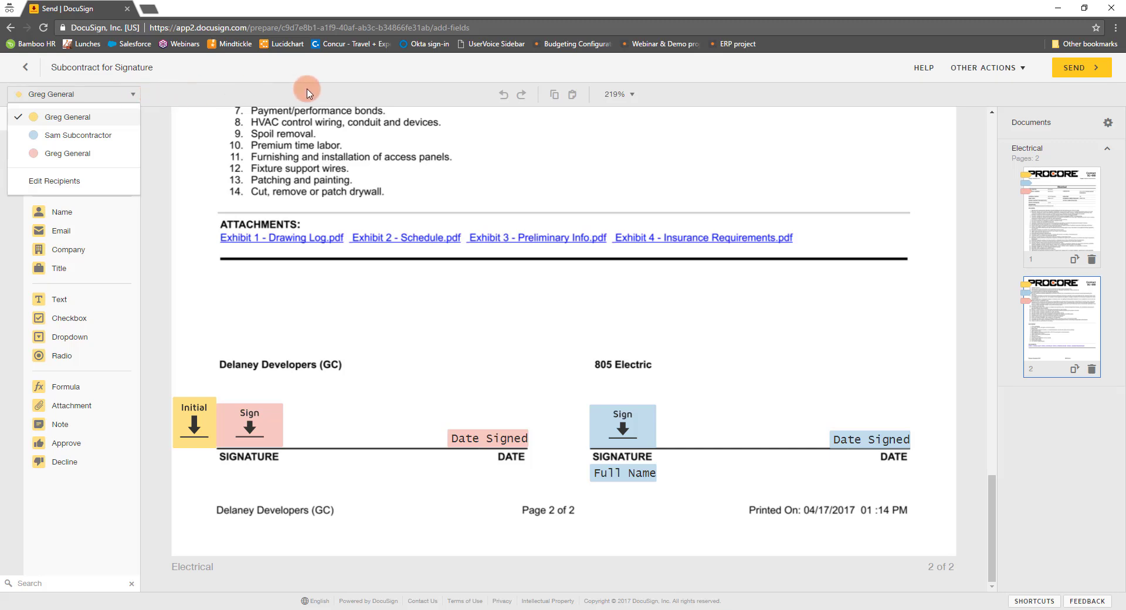
click(329, 85)
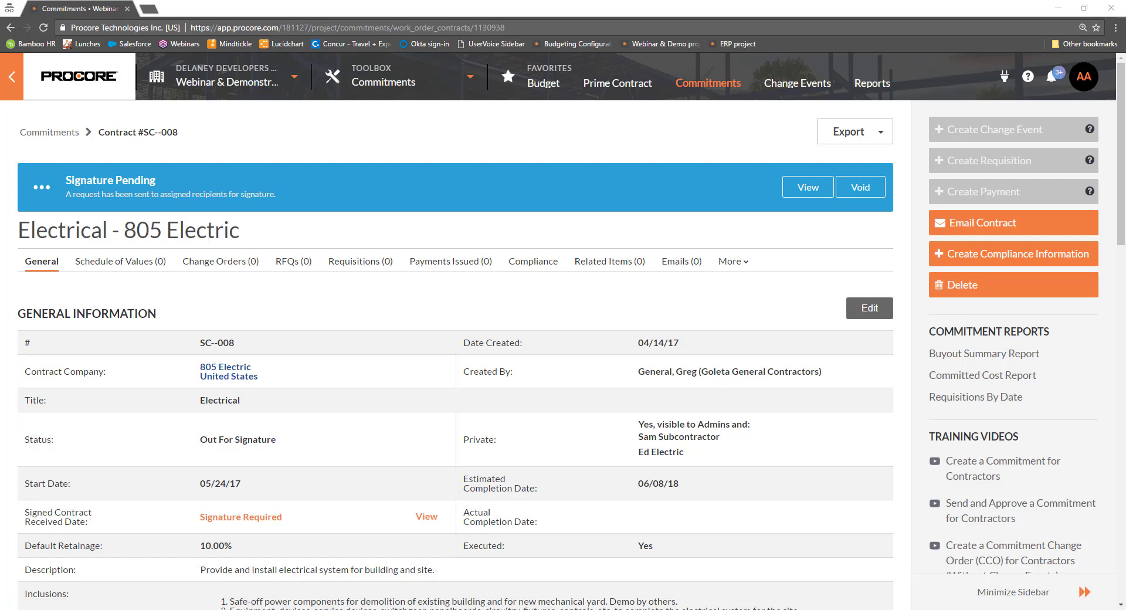
Step: View Electrical.pdf and scroll to the subcontractor's signature dated 4/17/2017
click(829, 197)
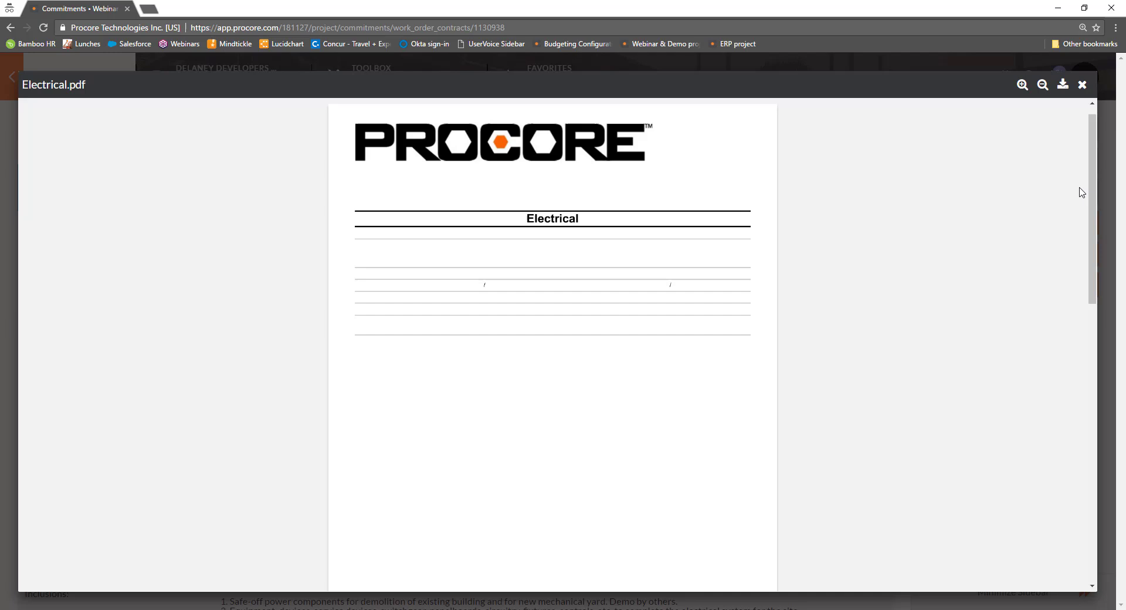
drag(1093, 213, 1096, 487)
scroll(1099, 285, down, 1)
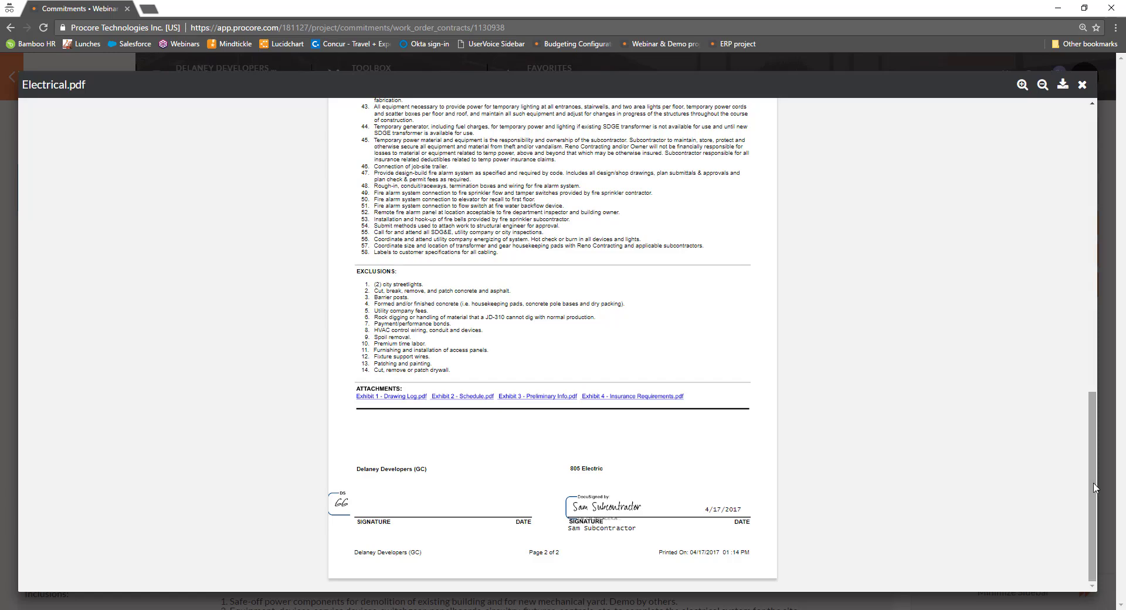
Step: Close the PDF viewer and reopen contract SC--008 as the general contractor
click(1083, 85)
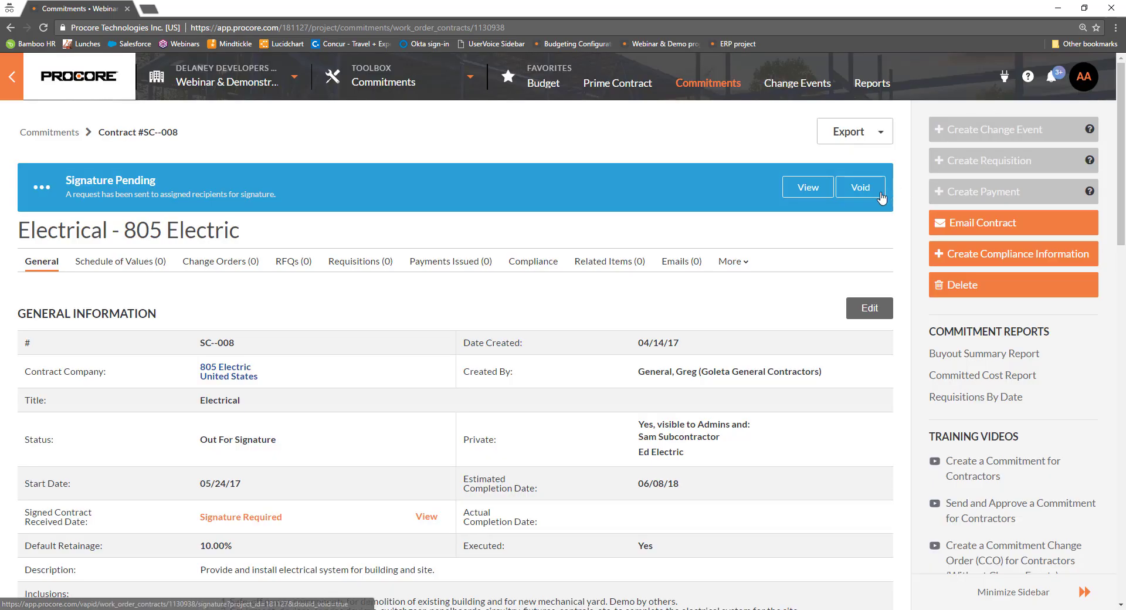
click(879, 198)
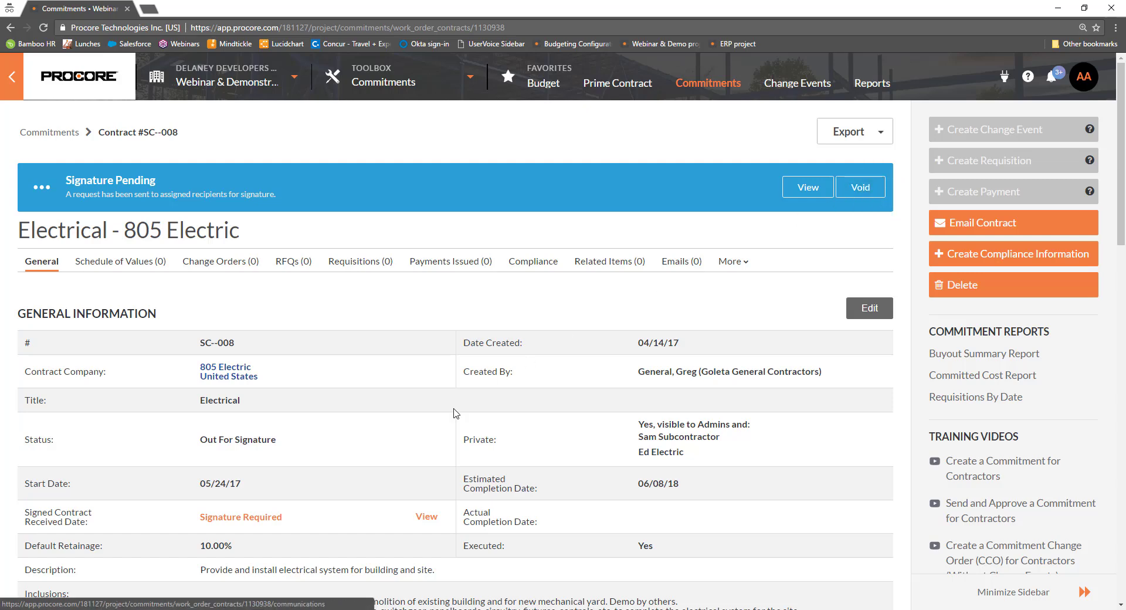
click(294, 521)
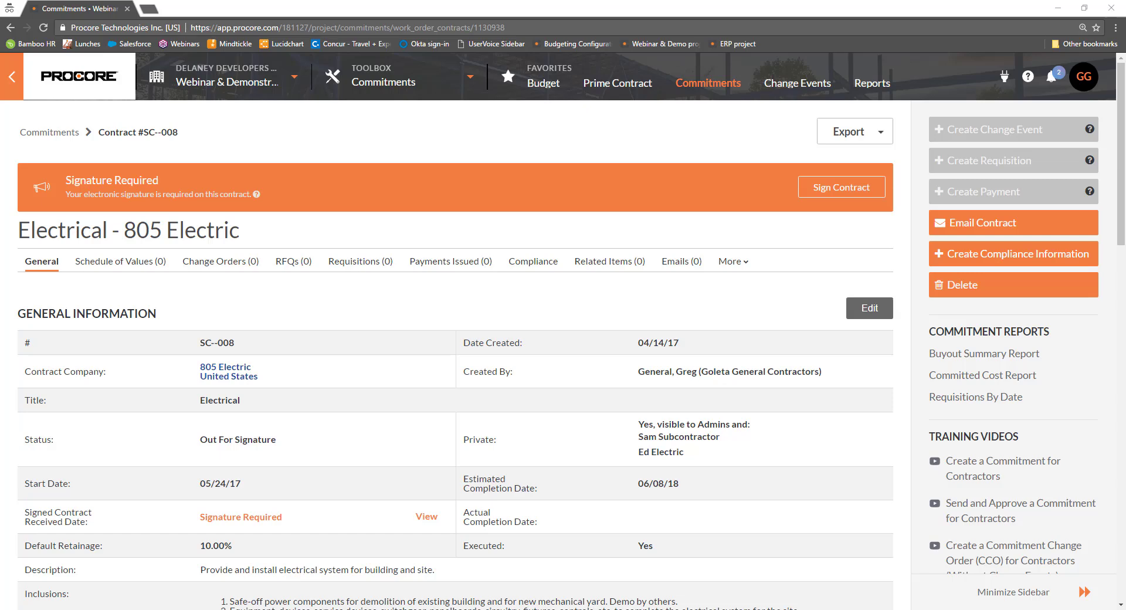
Step: Initial and sign the Electrical contract in DocuSign as project manager, then finish
click(867, 189)
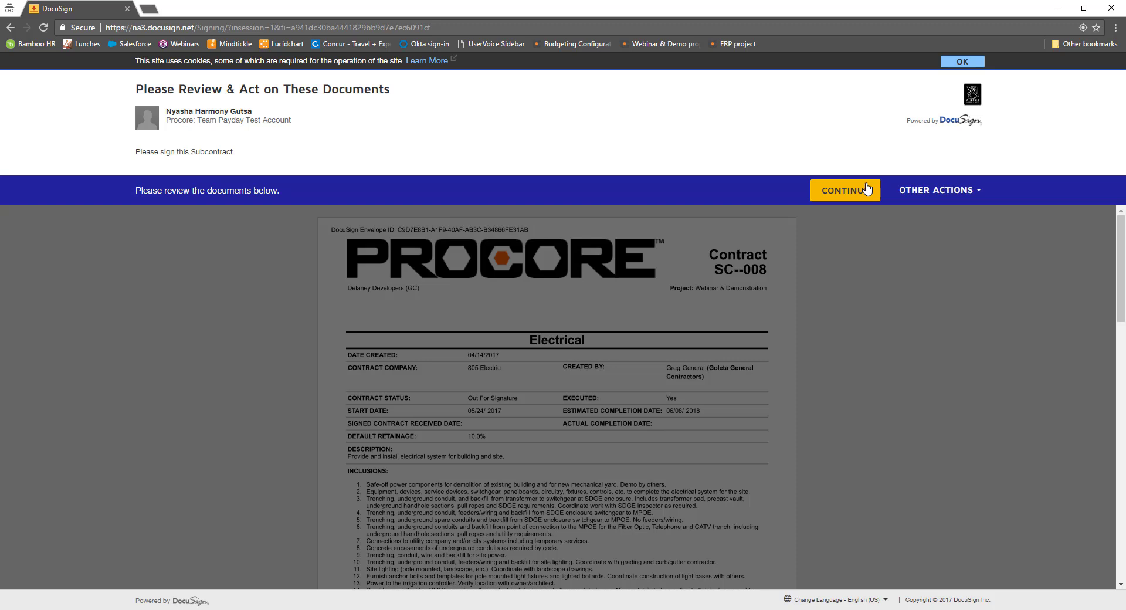
click(867, 189)
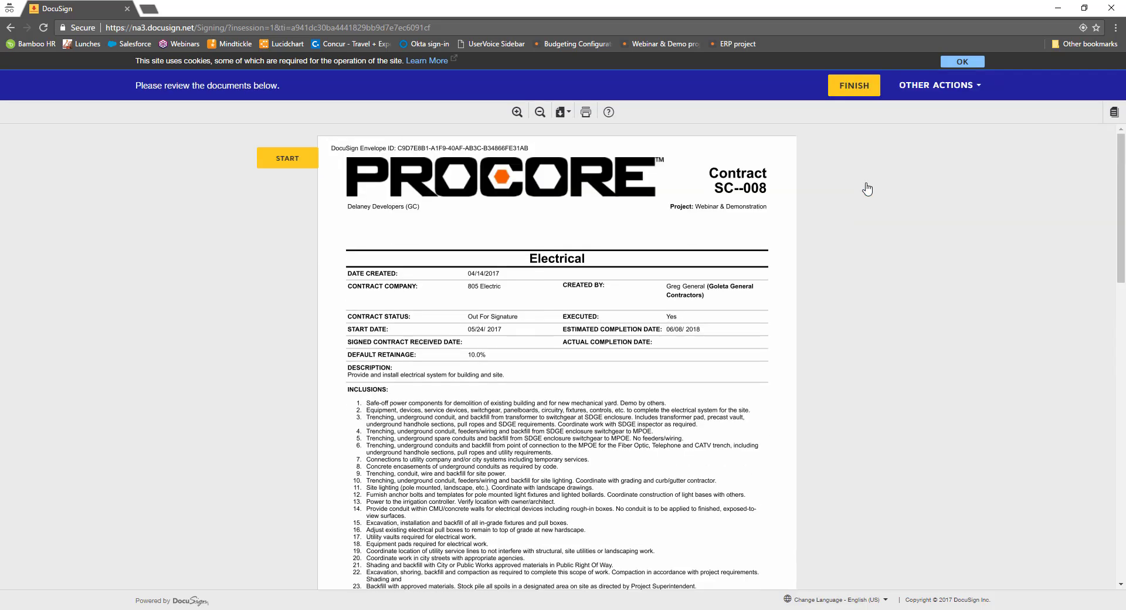
click(292, 165)
click(361, 326)
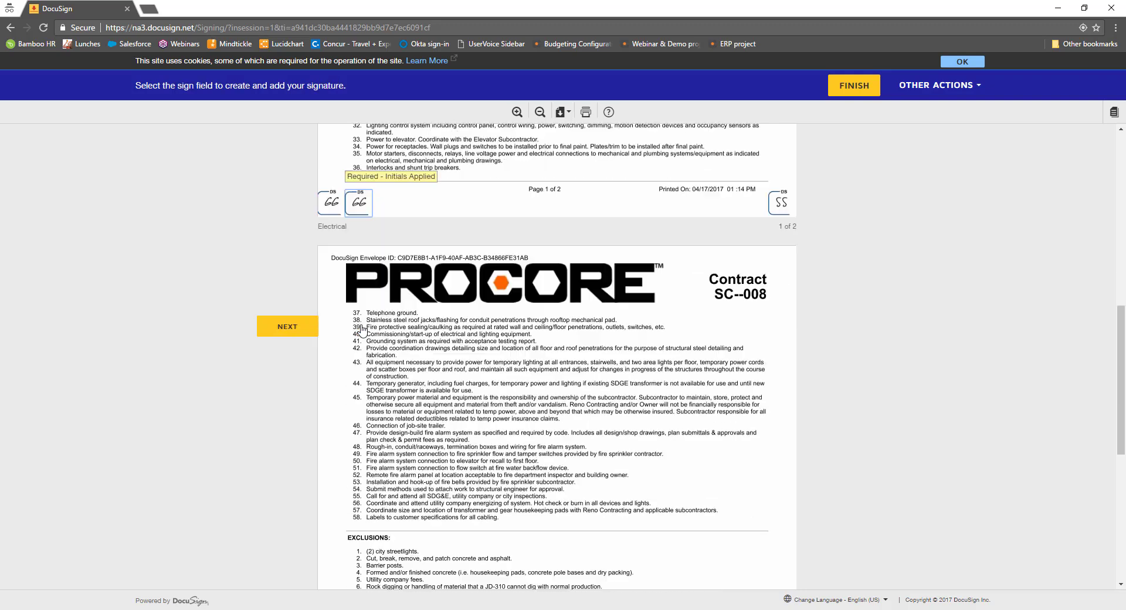
click(369, 399)
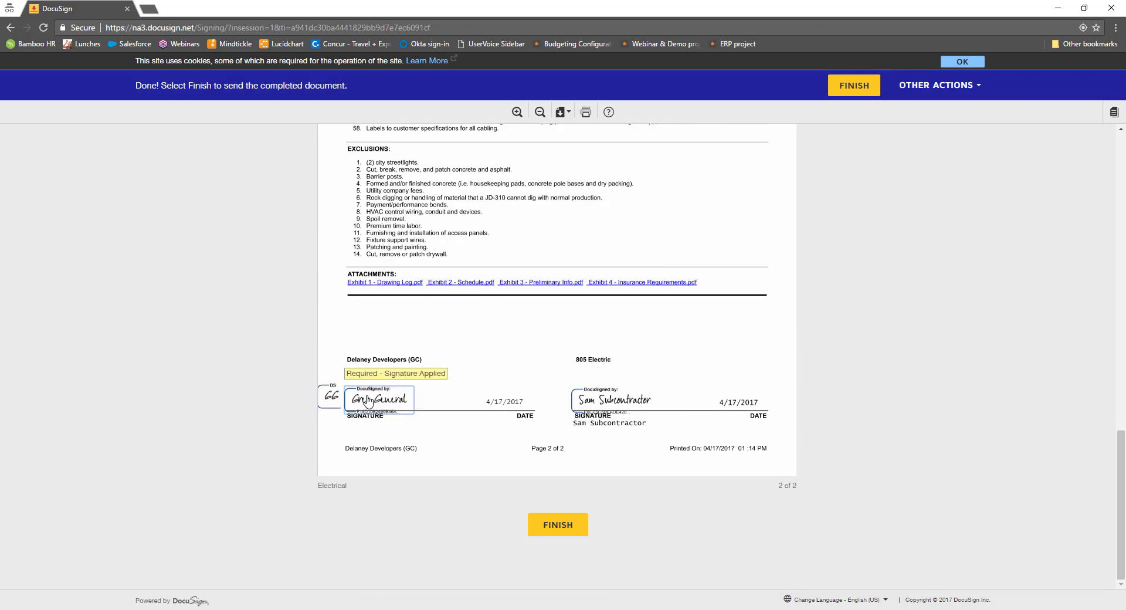
click(586, 528)
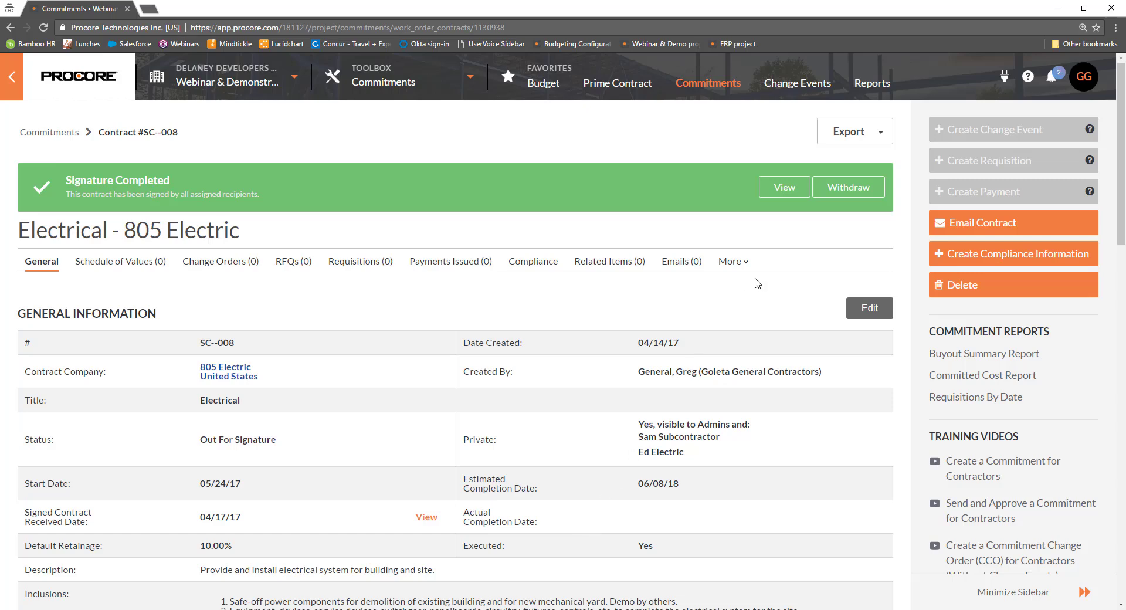
click(828, 200)
click(246, 520)
click(767, 193)
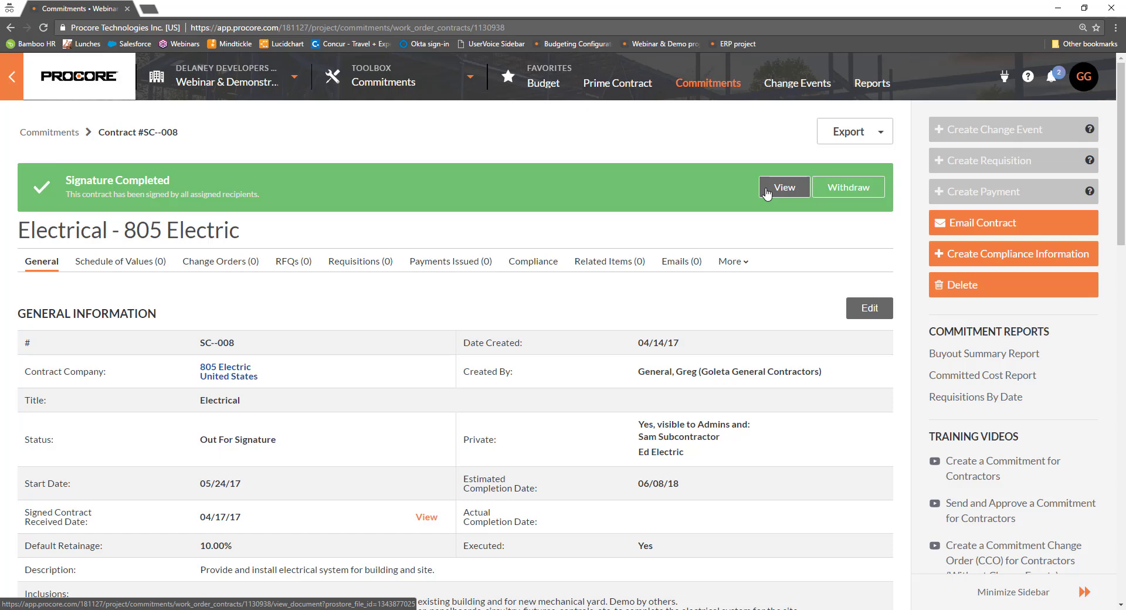
click(284, 446)
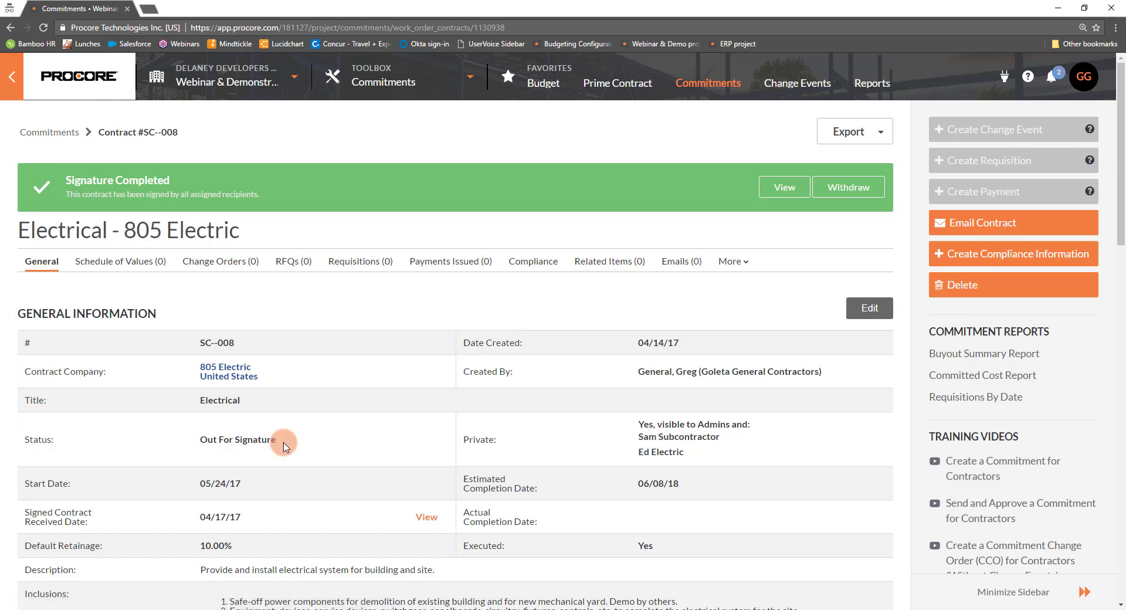
Step: Set the Electrical - 805 Electric contract status to Approved and save
click(871, 309)
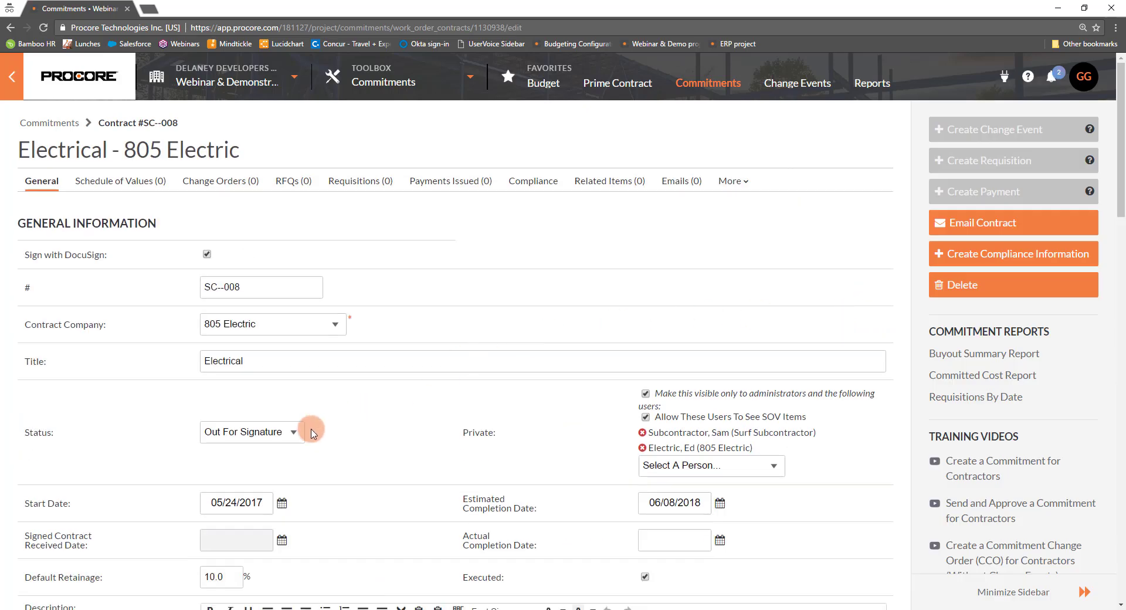
click(287, 437)
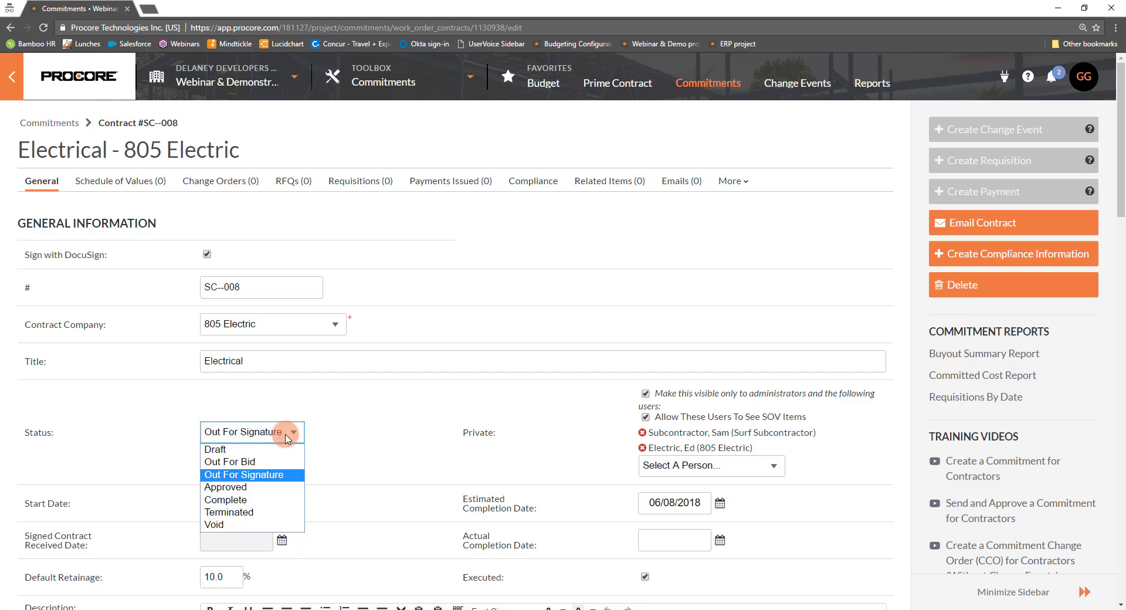
click(246, 487)
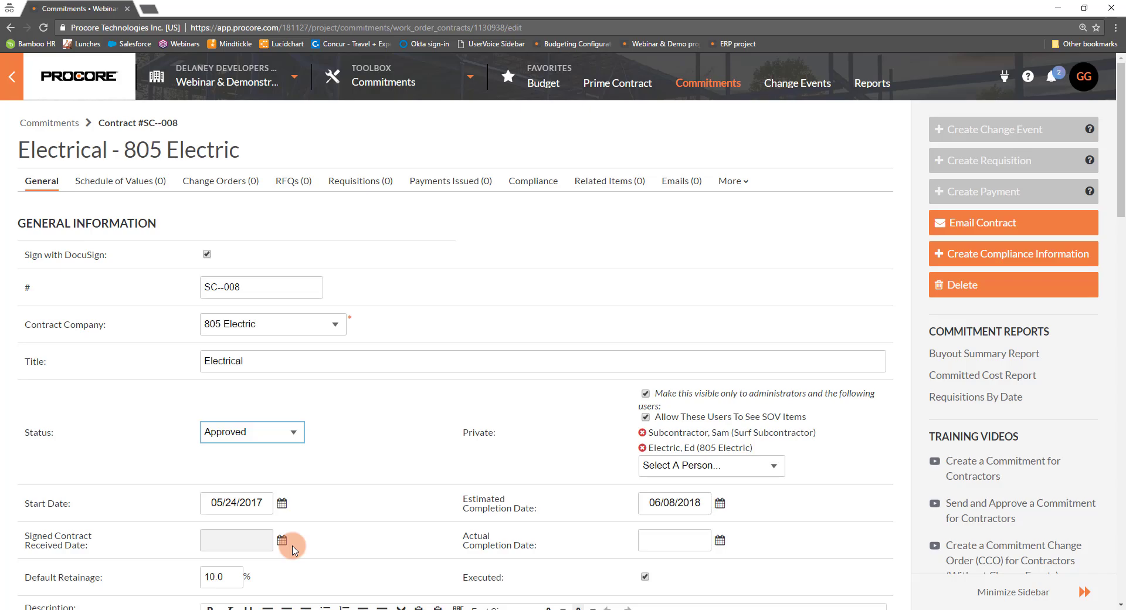
scroll(294, 550, down, 20)
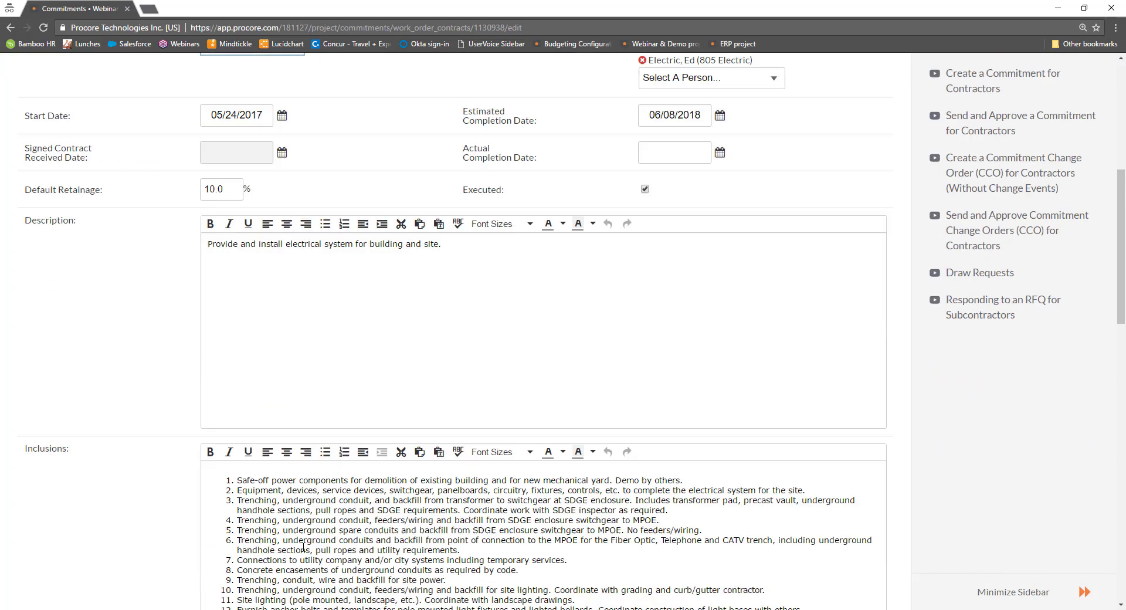
click(848, 558)
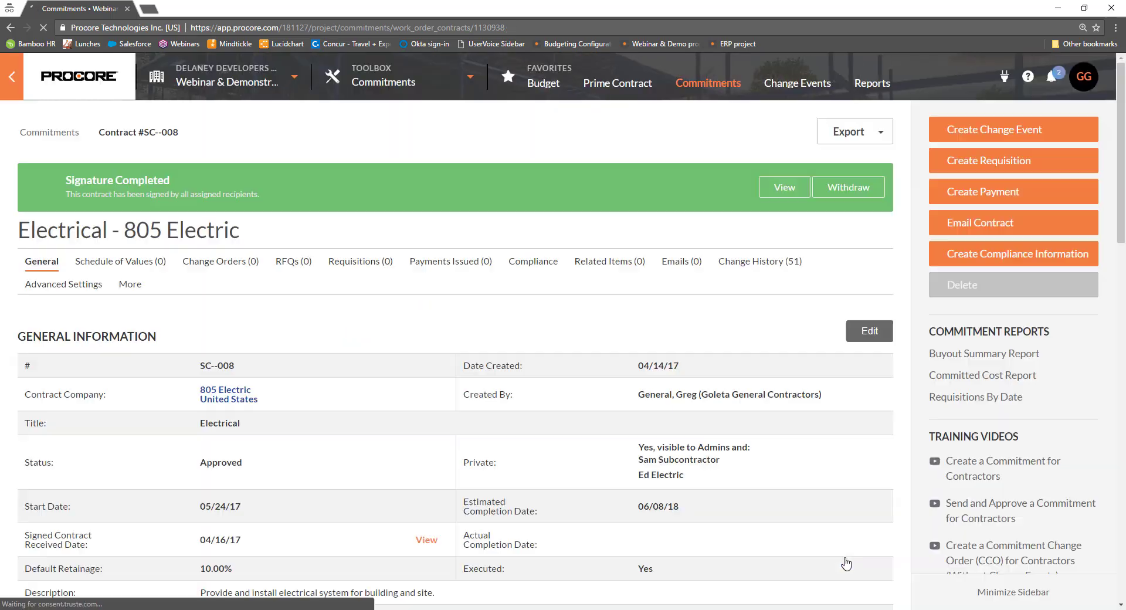